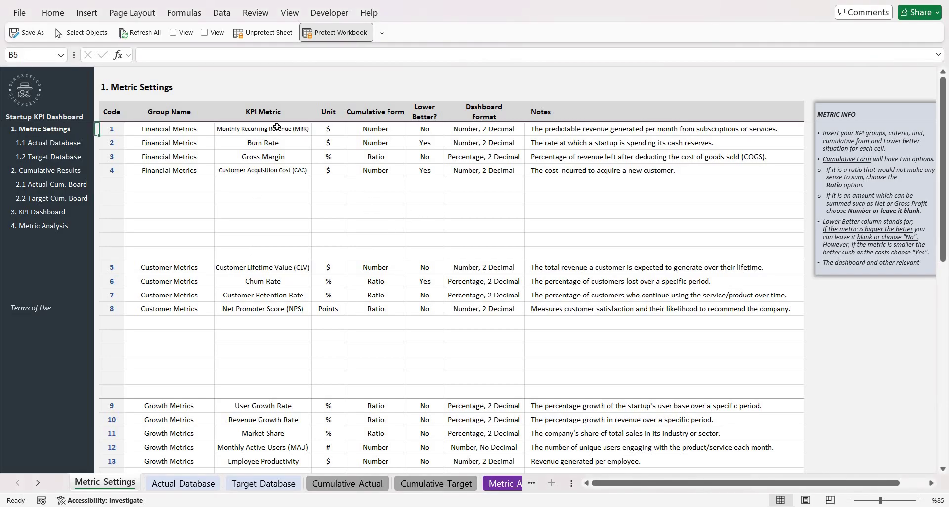
Step: Look over the KPI metrics in Metric Settings and the monthly values in the Actual Database, and open the KPI Dashboard
drag(276, 129, 267, 198)
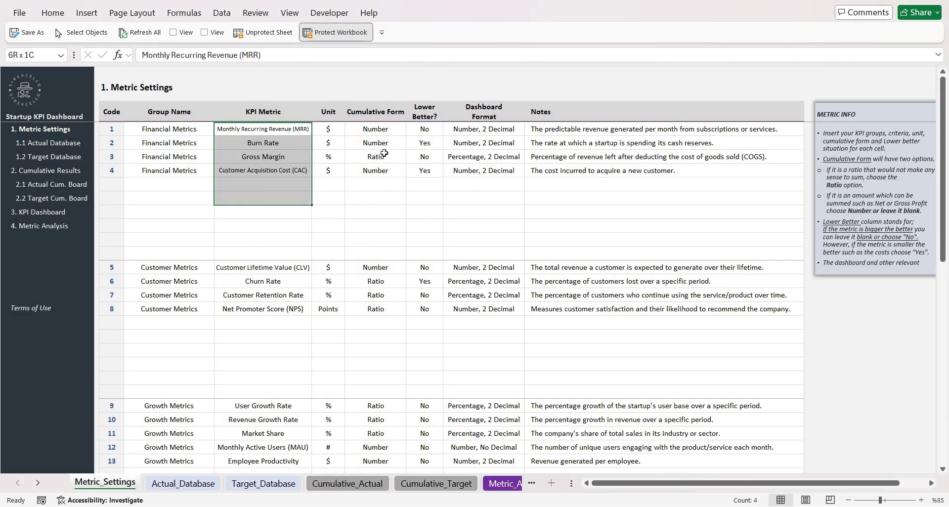
click(54, 145)
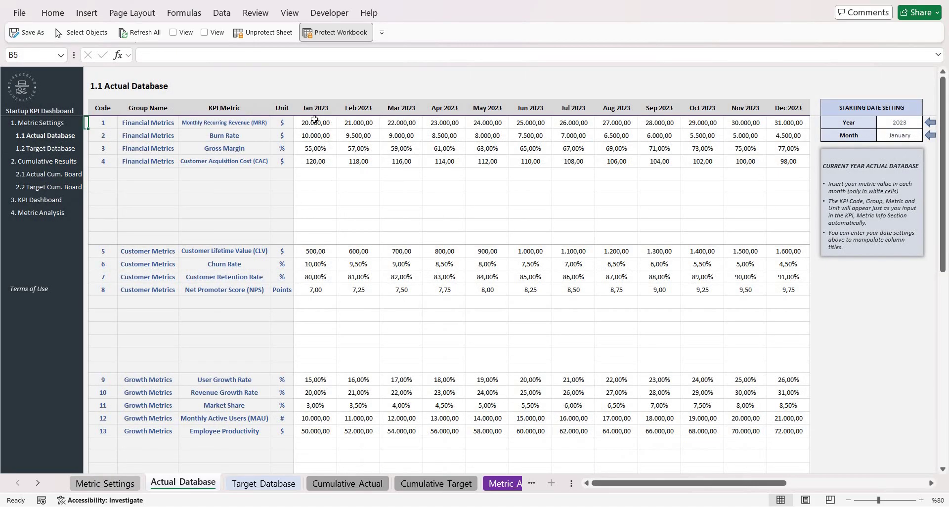
drag(316, 123, 785, 178)
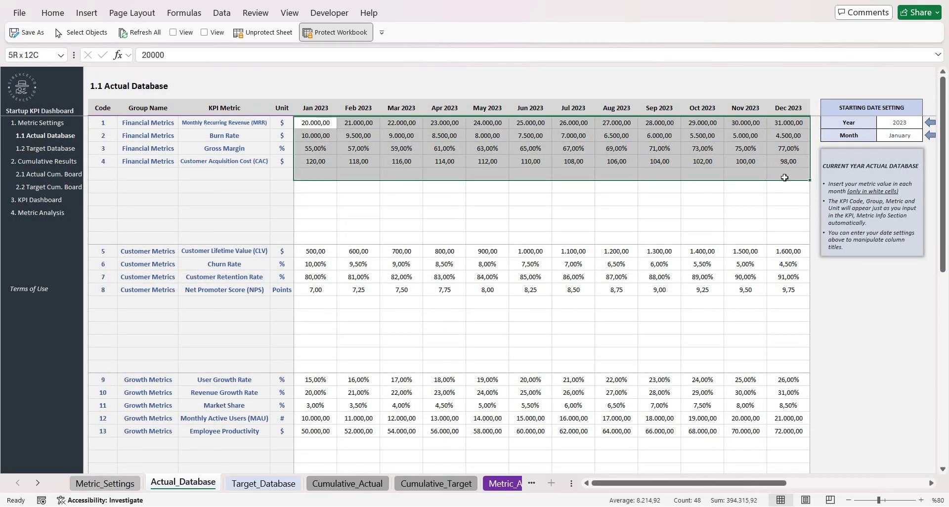
click(46, 169)
drag(312, 124, 617, 176)
click(42, 201)
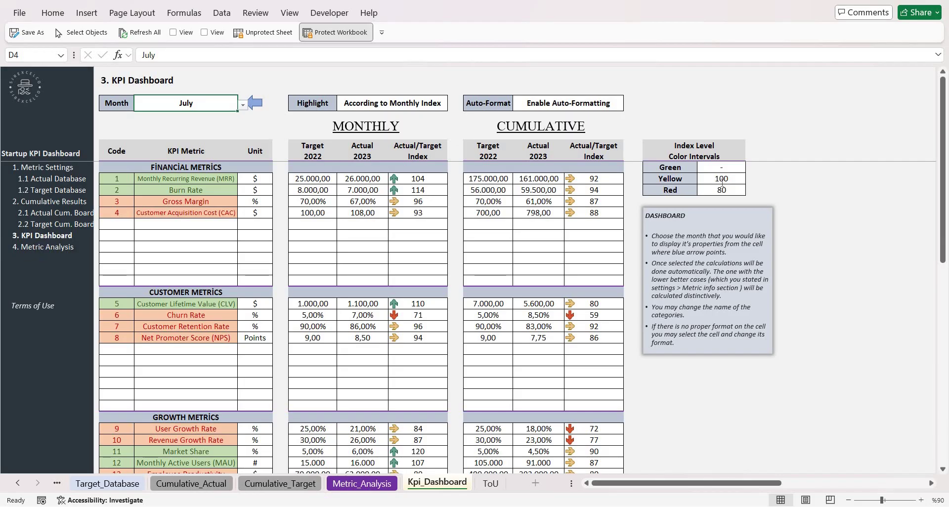
Step: View the Net Promoter Score (NPS) charts in Metric Analysis and switch the analysis back to Monthly Recurring Revenue (MRR)
click(42, 246)
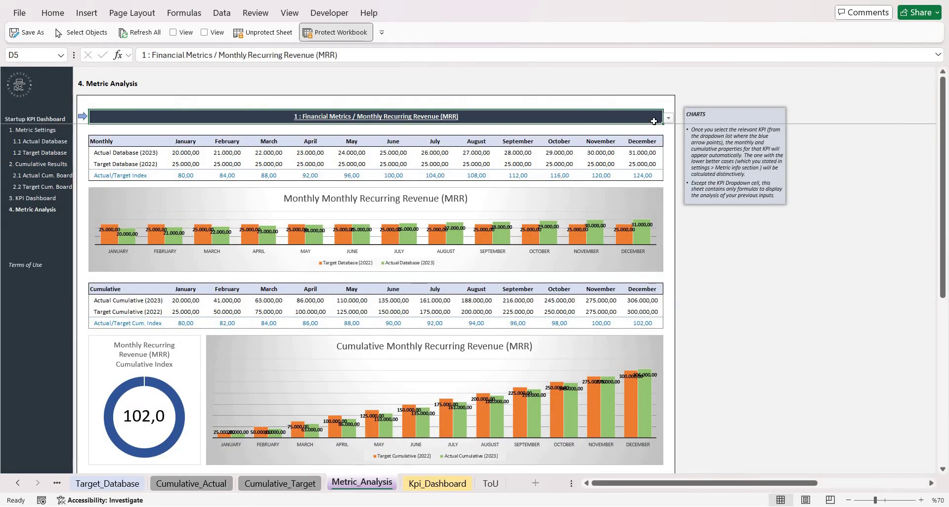
key(alt+Down)
click(346, 201)
click(668, 119)
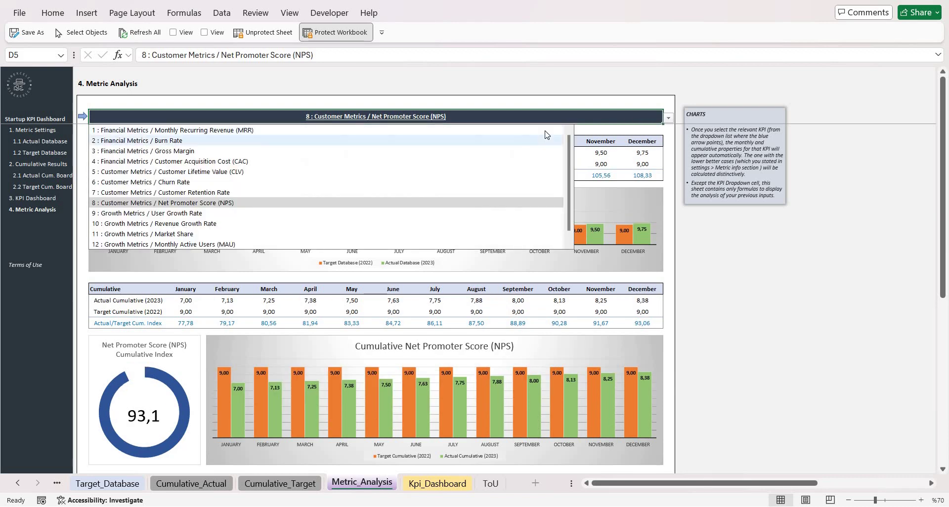
click(547, 130)
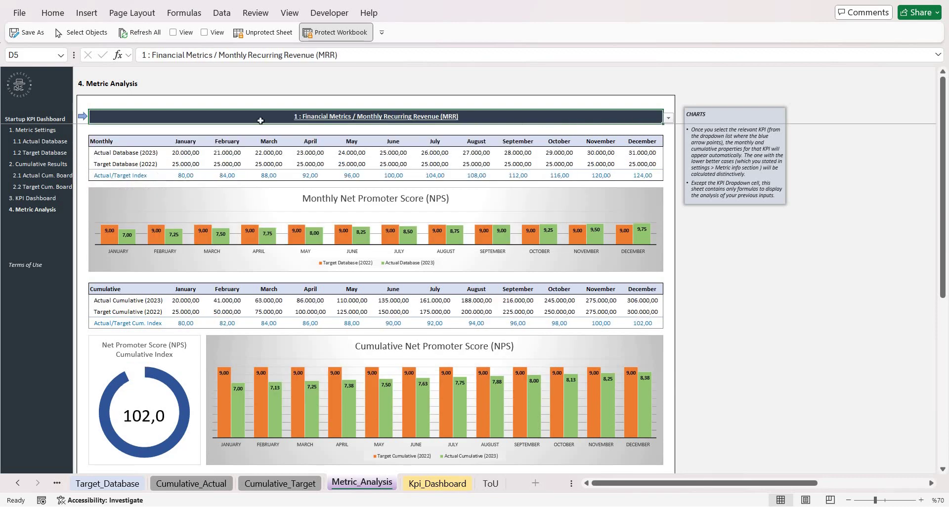
Step: Compare the Financial, Customer and Growth group names in Metric Settings with the category headings on the KPI Dashboard
click(34, 130)
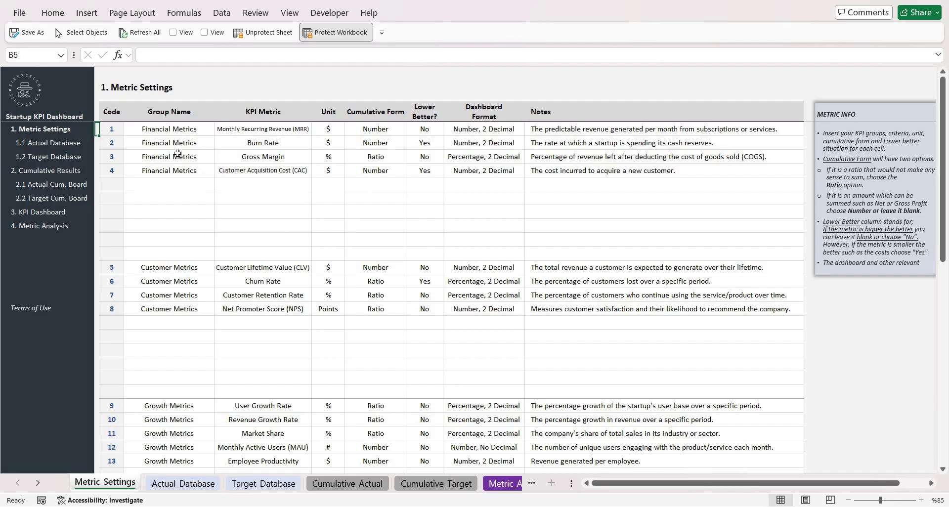
drag(179, 129, 181, 192)
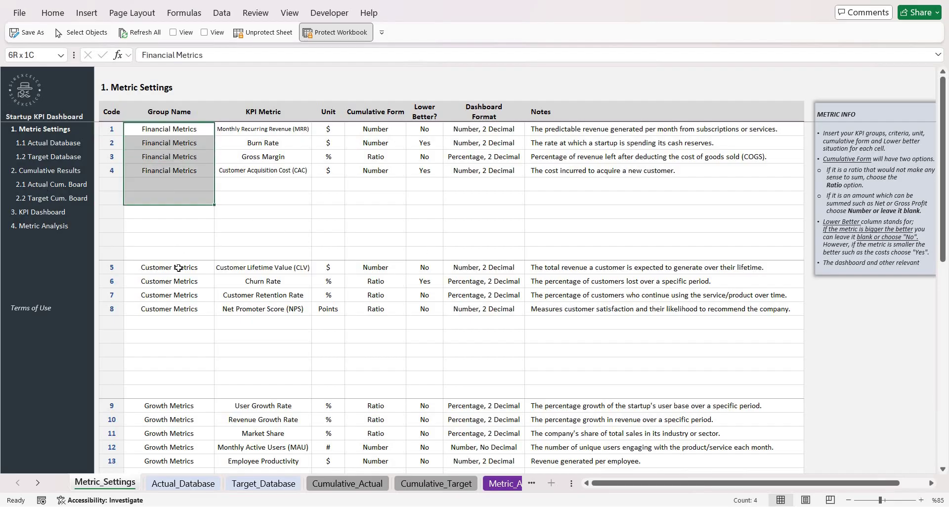
drag(169, 267, 174, 324)
drag(179, 404, 170, 434)
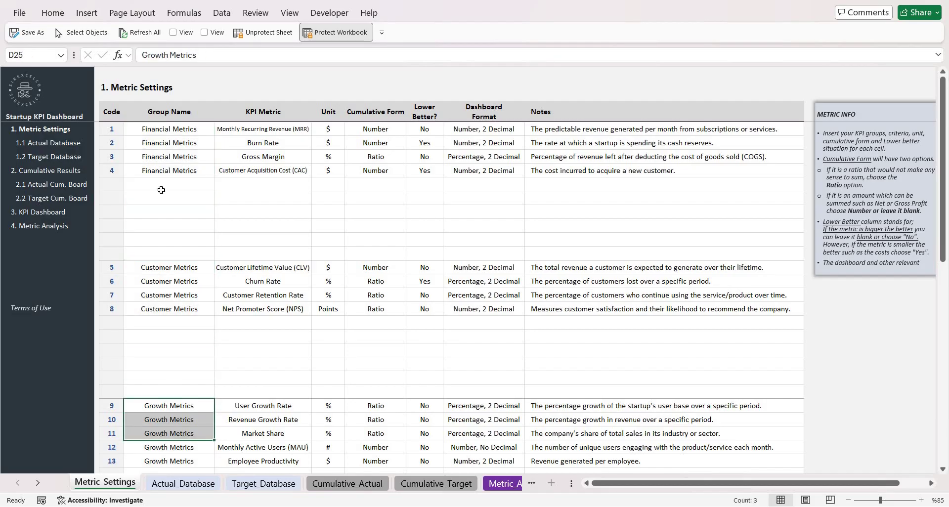
click(50, 213)
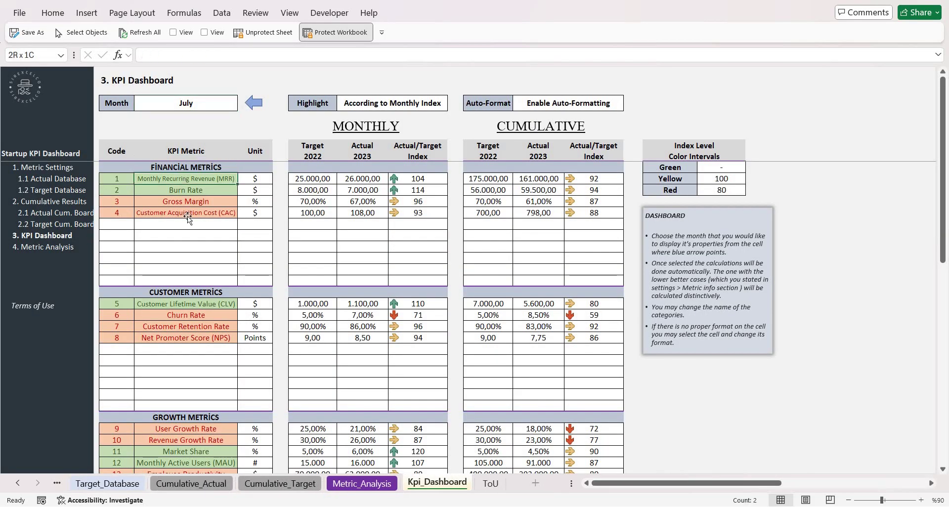
click(191, 295)
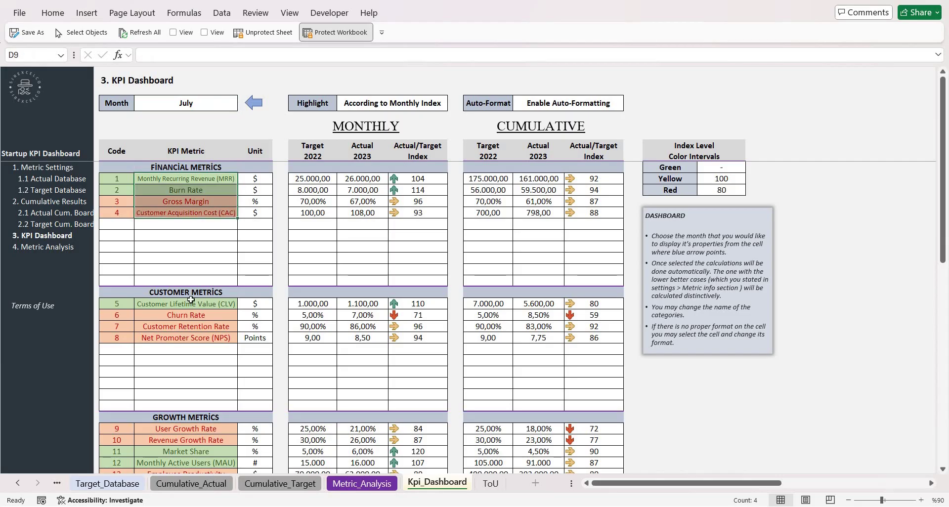
click(197, 417)
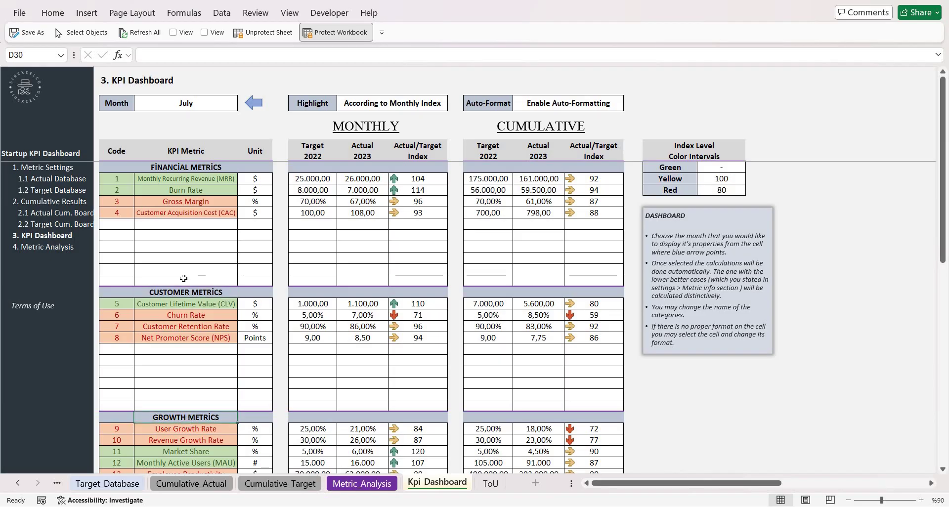
Step: Add a fifth financial metric in Metric Settings by filling down the Customer Acquisition Cost row, and name it New Metric
click(63, 168)
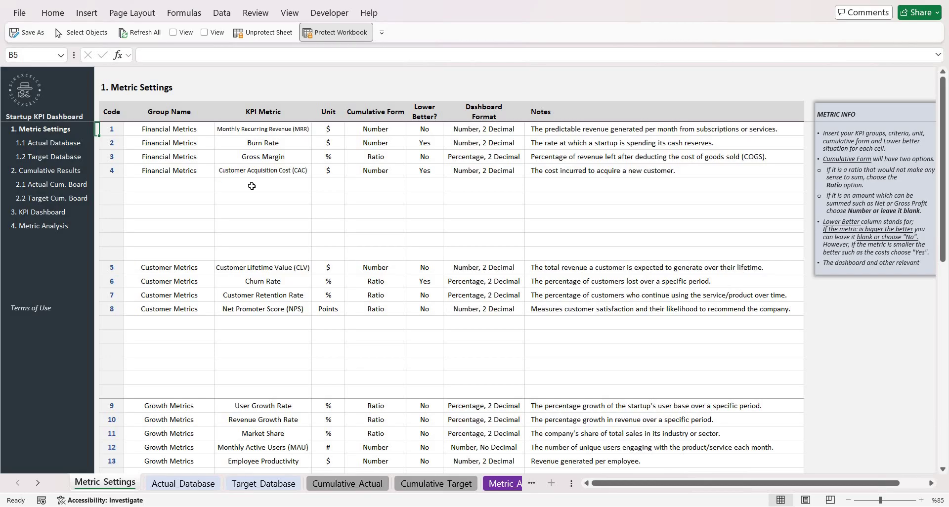
click(252, 186)
drag(163, 184, 460, 185)
key(ctrl+d)
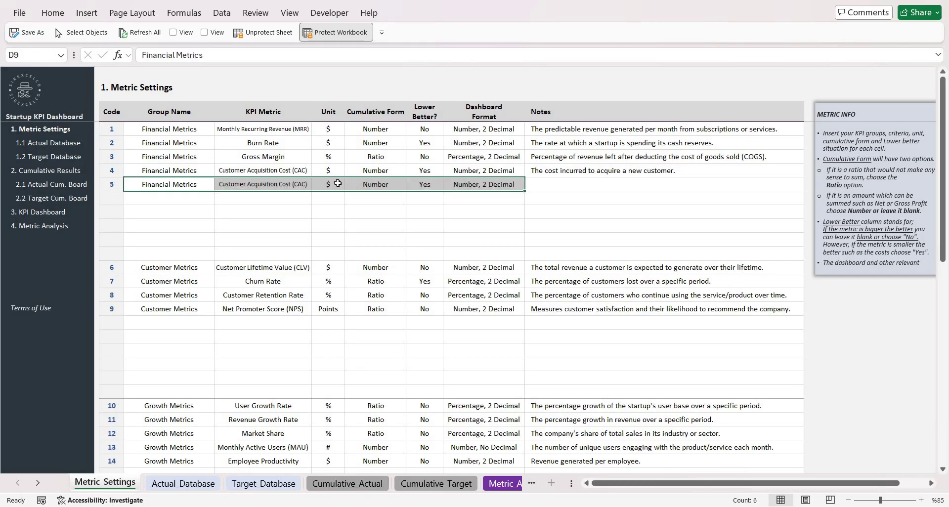
click(277, 184)
text(New Metric)
key(Return)
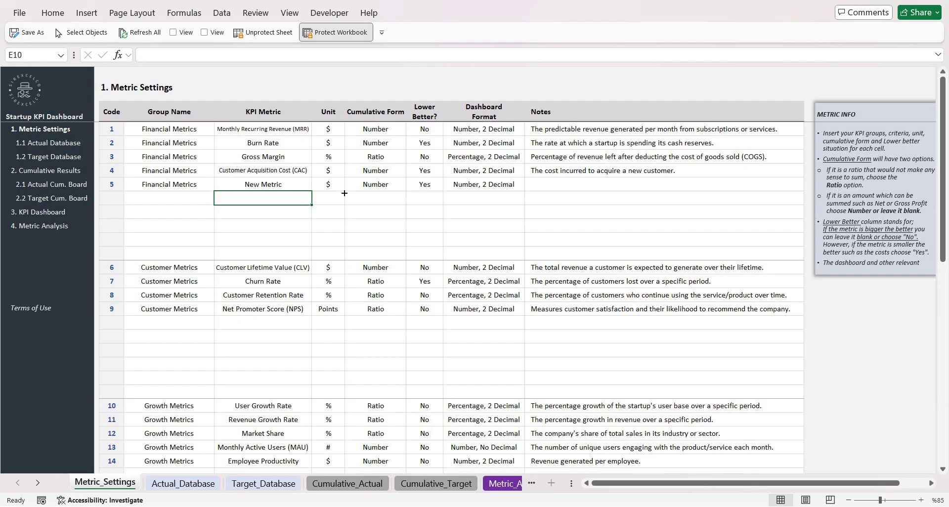
Step: Choose $ as the unit of New Metric and check the options for its cumulative form
click(328, 184)
click(350, 185)
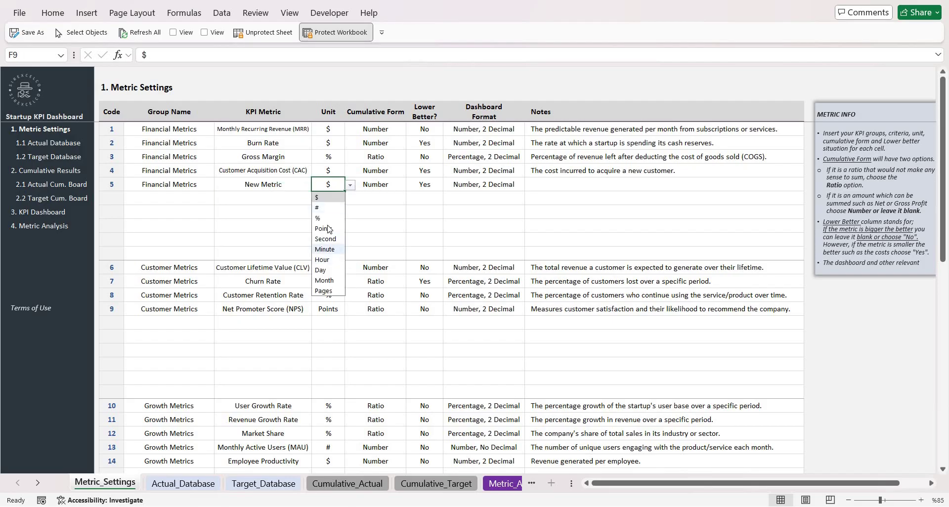
click(331, 199)
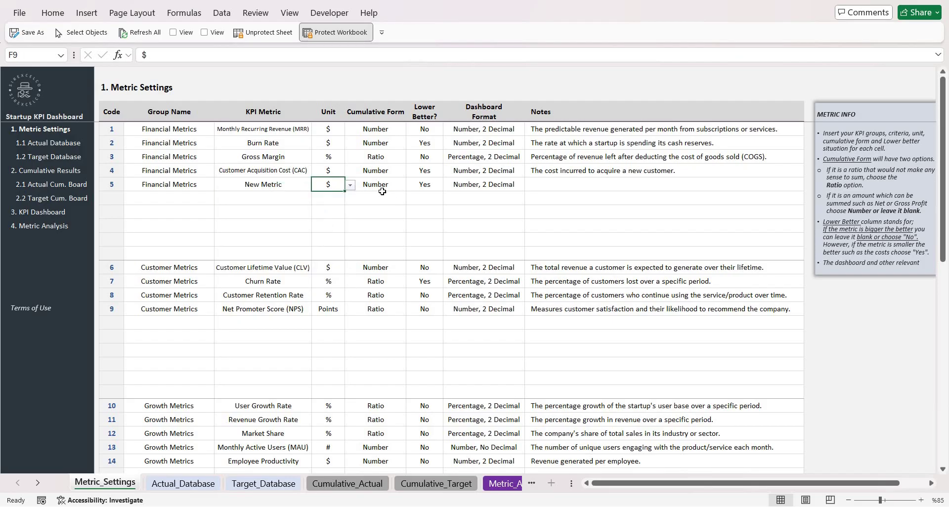
click(405, 188)
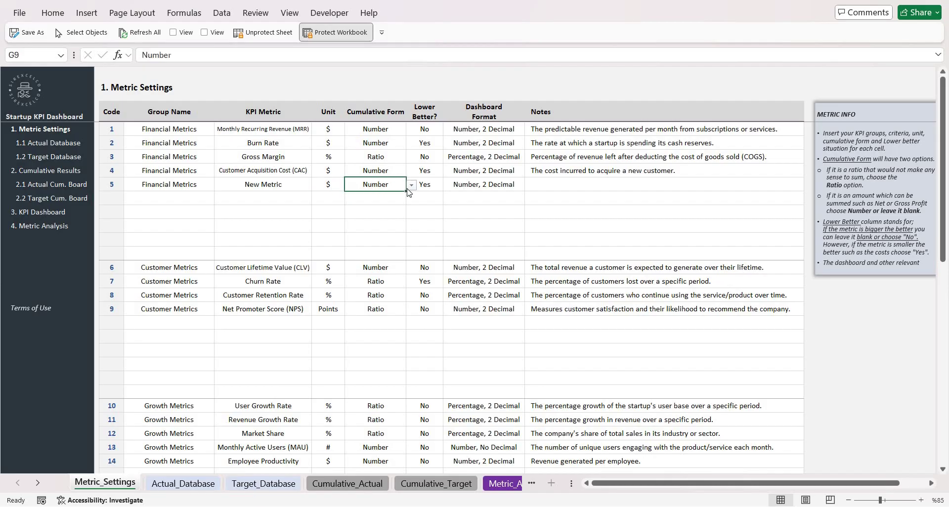
click(412, 186)
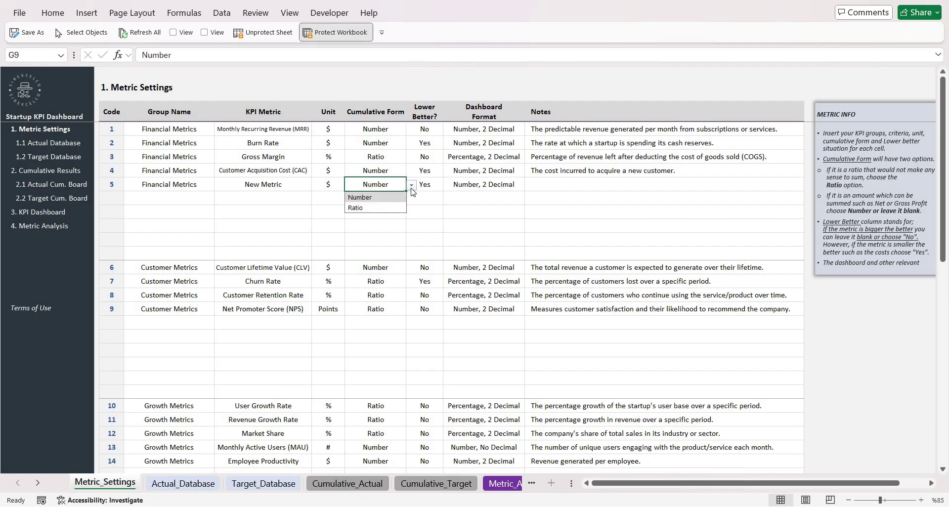
click(378, 186)
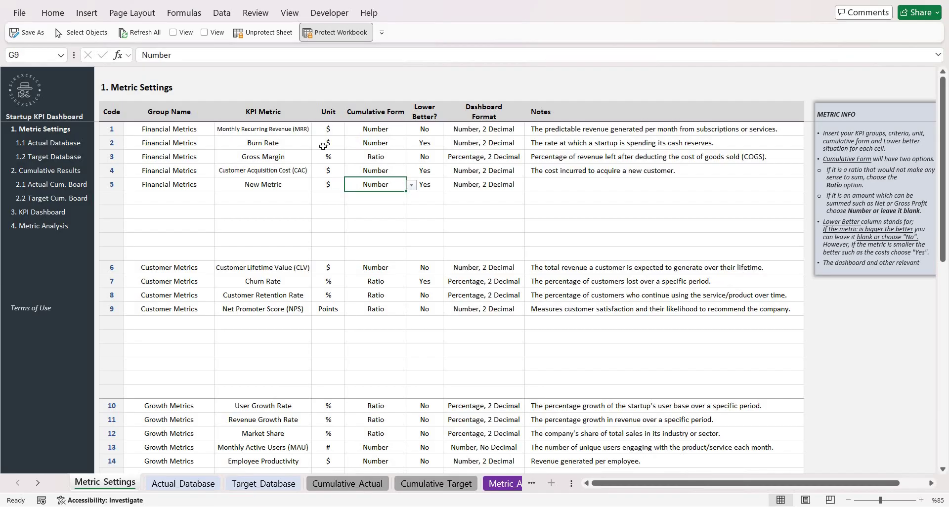
Step: Examine the monthly cumulative results of Monthly Recurring Revenue and Gross Margin on the Cumulative Actual Board
click(59, 174)
click(309, 126)
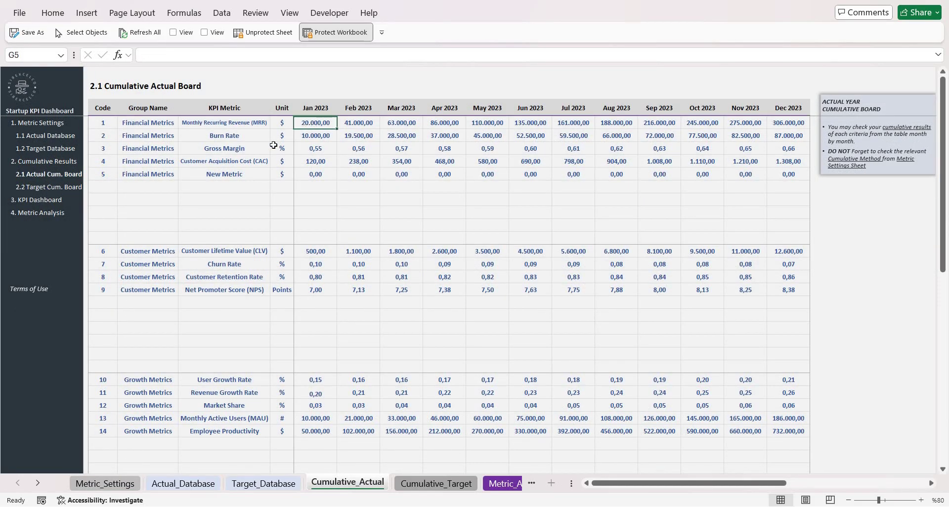
drag(285, 148, 790, 149)
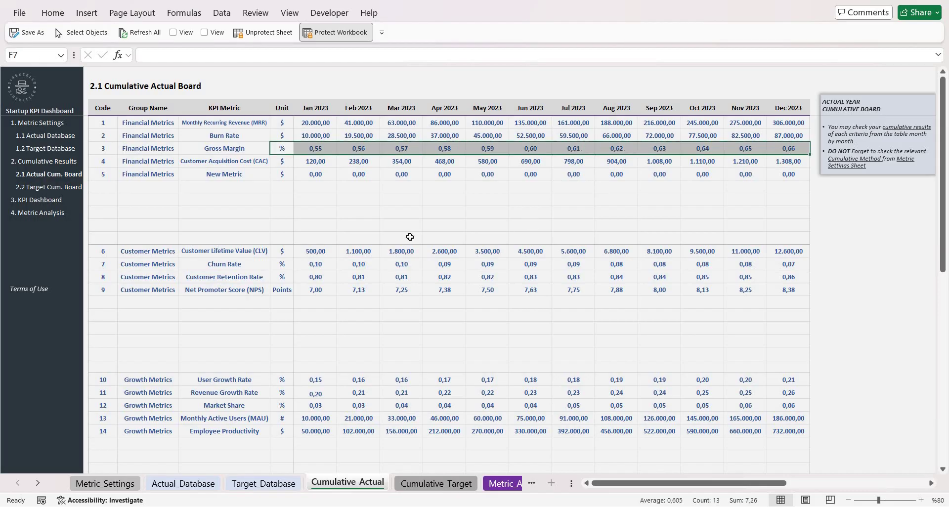
Step: Check New Metric's Lower Better setting in Metric Settings and choose Number, 2 Decimal as its dashboard format
click(51, 124)
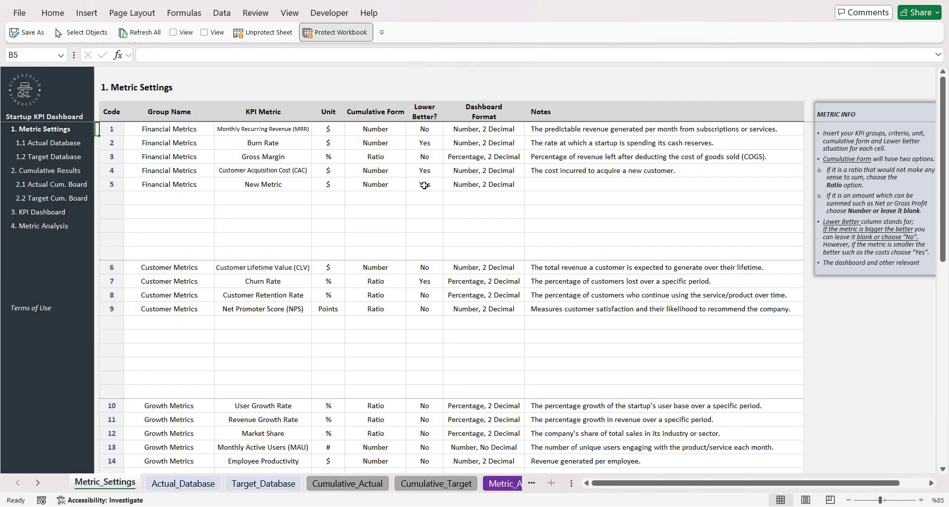
click(428, 184)
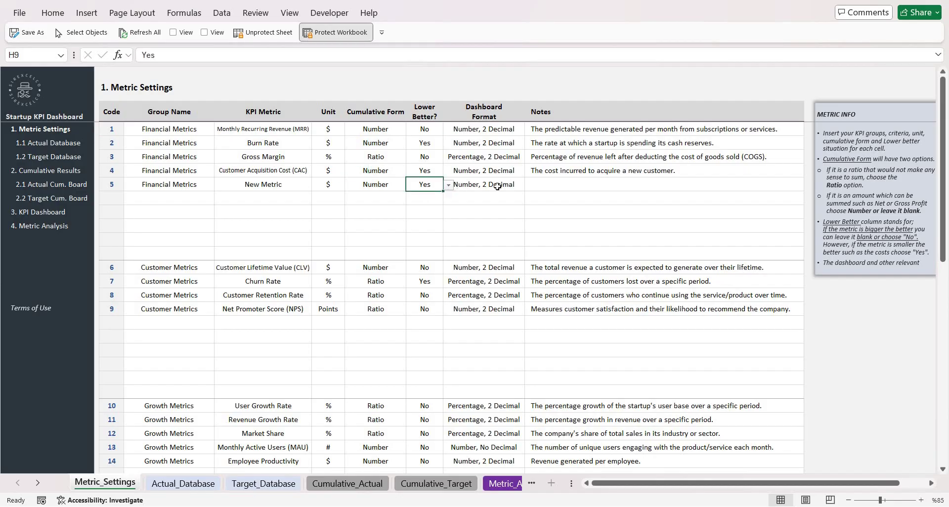
click(497, 186)
click(530, 185)
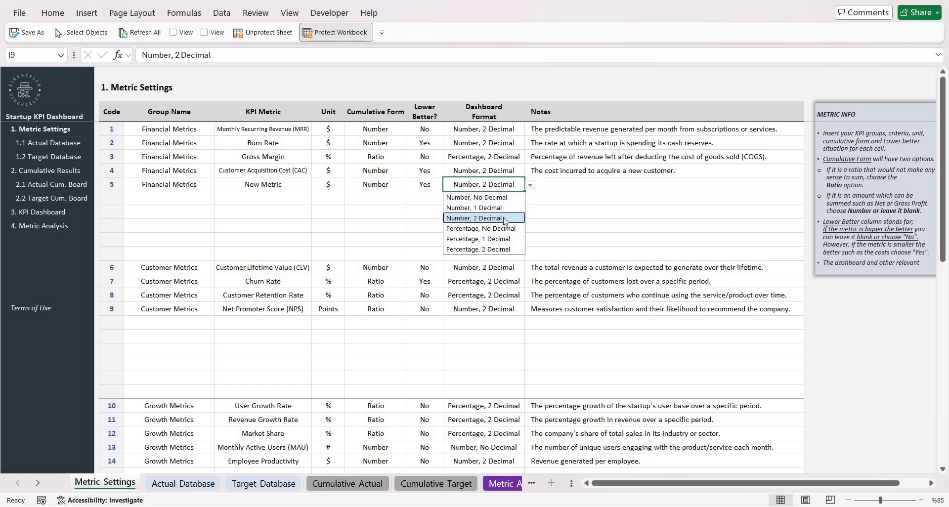
click(503, 218)
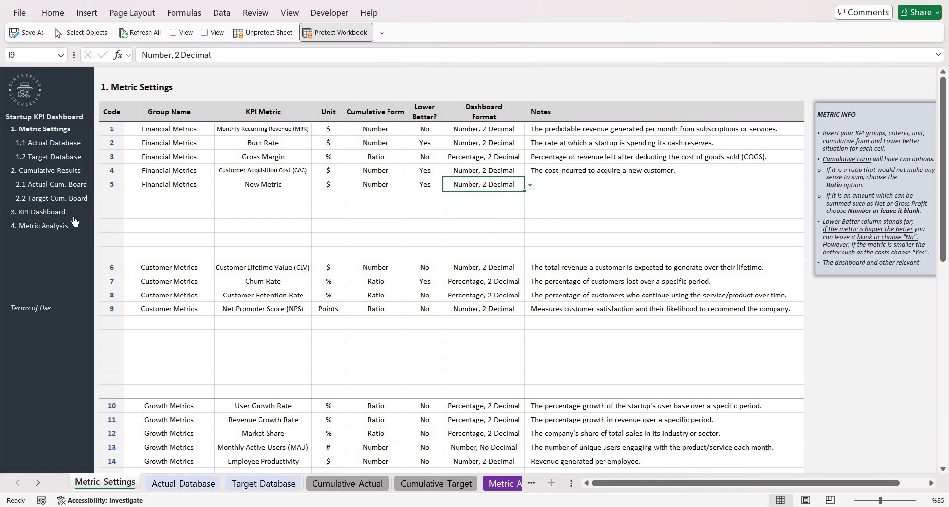
Step: Inspect the number formats of the monthly target and actual values for financial and customer metrics on the KPI Dashboard
click(50, 213)
drag(362, 178, 312, 224)
drag(314, 305, 350, 338)
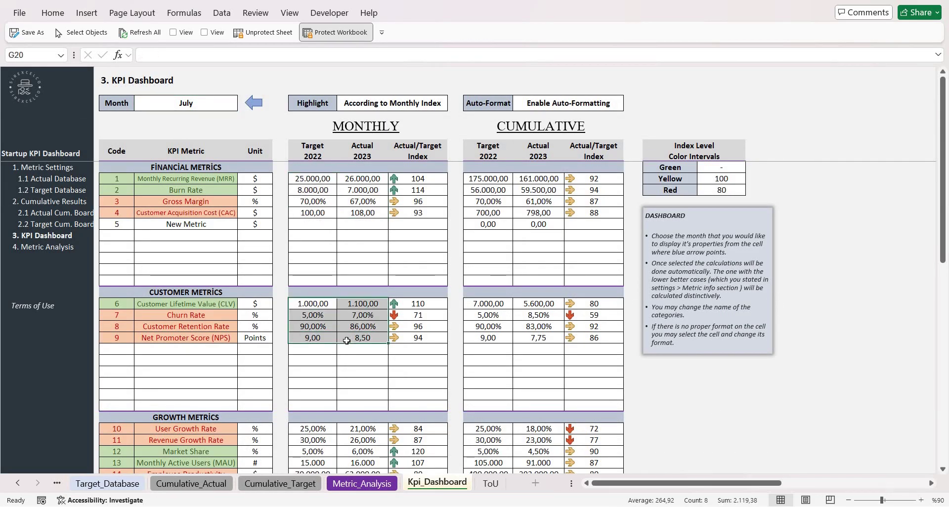
Step: Review the notes of the financial, customer and growth metrics in Metric Settings
click(60, 169)
drag(618, 133, 609, 222)
drag(604, 267, 599, 324)
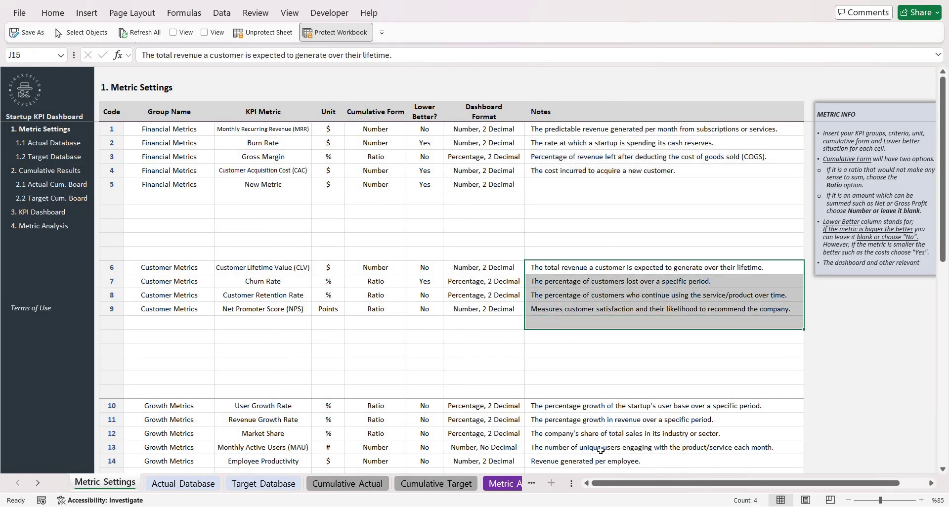
drag(603, 408, 599, 448)
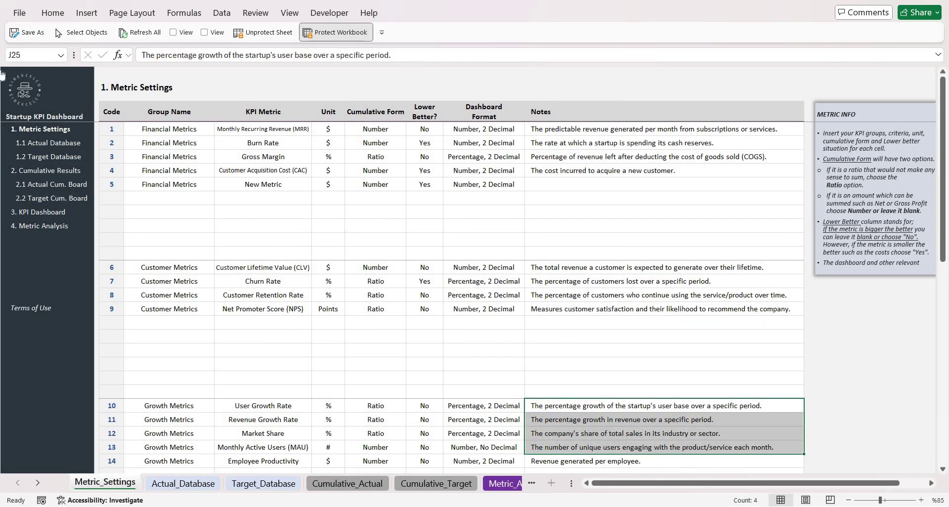
Step: Fill New Metric's January to December 2023 values in the Actual Database by copying down the Customer Acquisition Cost row
click(60, 144)
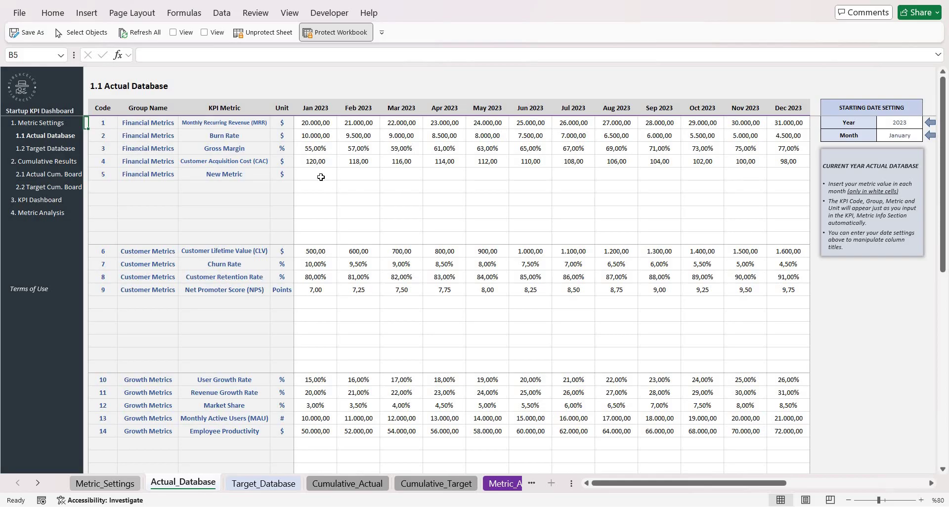
drag(321, 176, 774, 174)
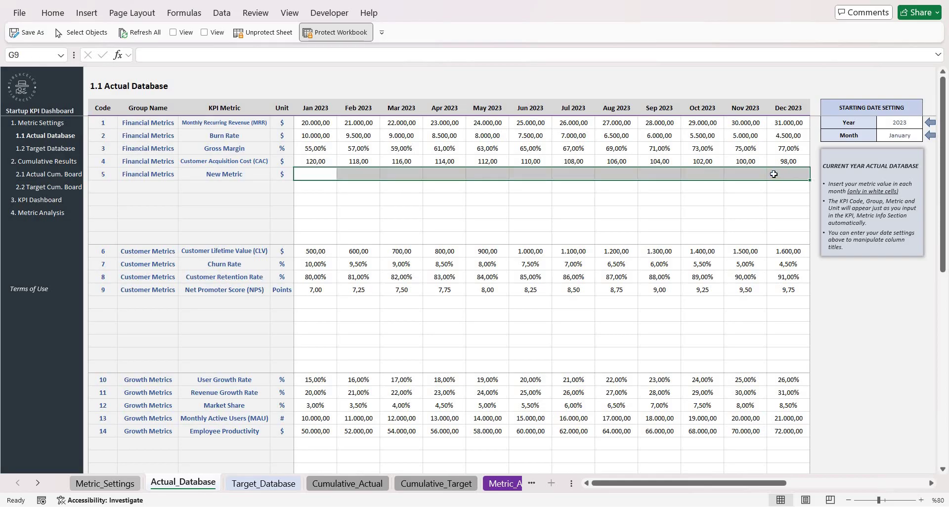
key(ctrl+d)
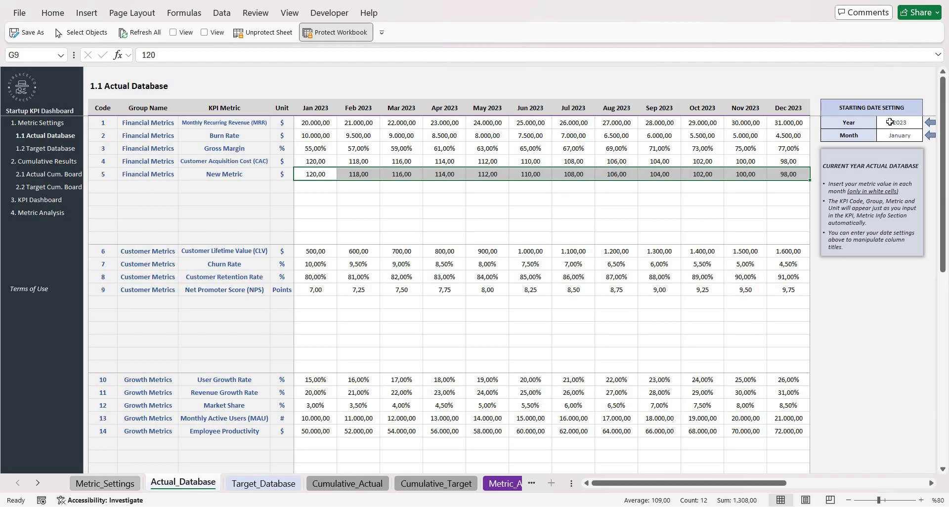
Step: Set the starting year of the Actual Database to 2024
click(890, 122)
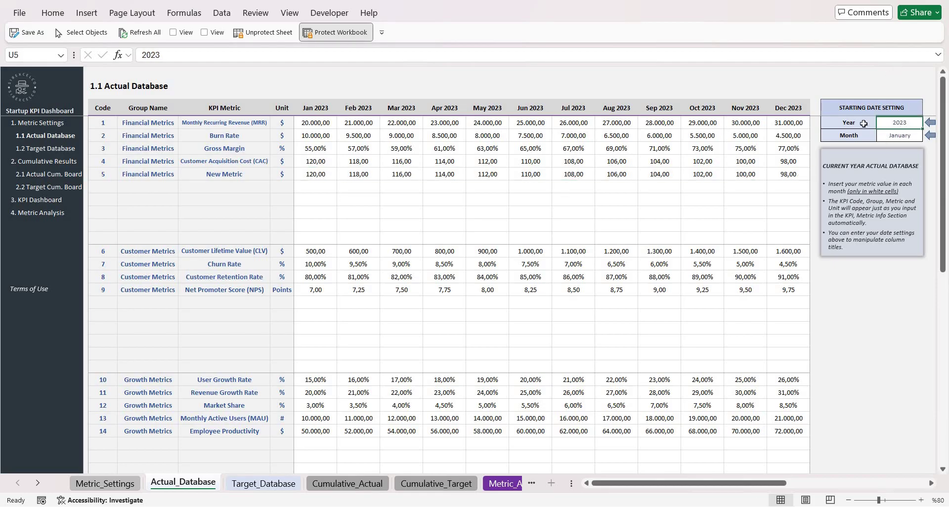
text(20)
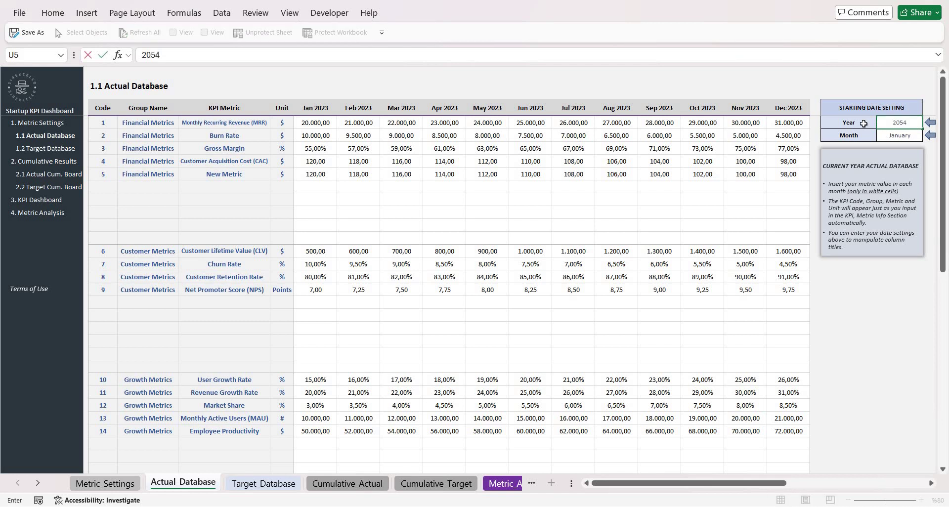
text(24)
key(Return)
Step: Try February as the Actual Database's starting month and restore it to January
click(928, 137)
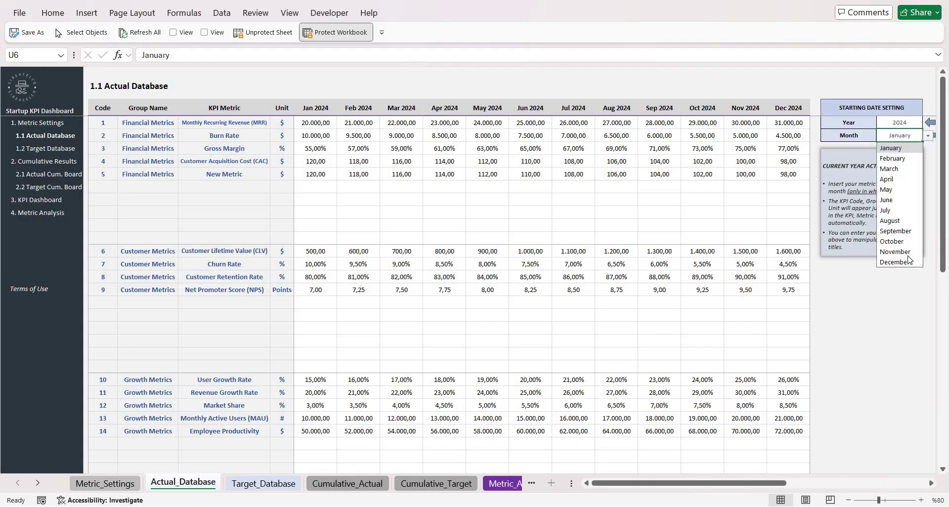
click(893, 158)
click(929, 135)
click(897, 147)
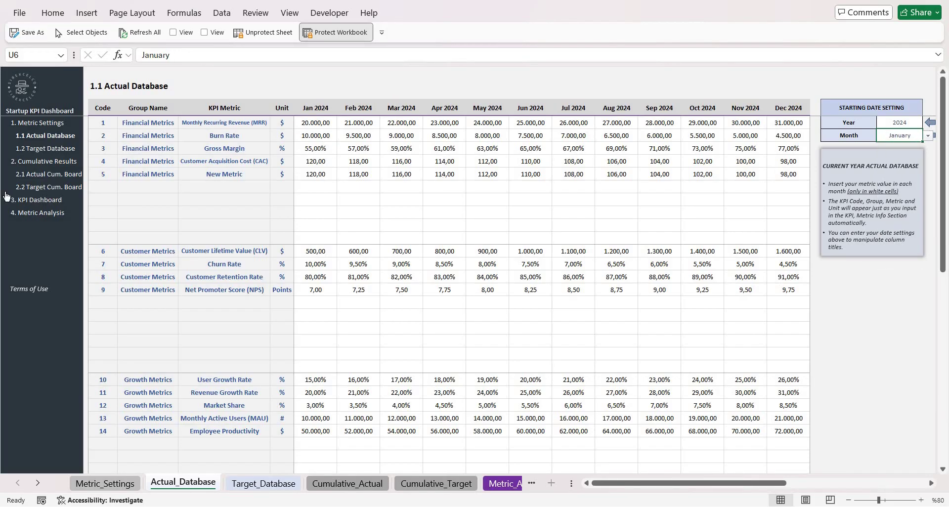
Step: Compare the Target and Actual Databases, and enter 170 as New Metric's January 2022 target
click(56, 151)
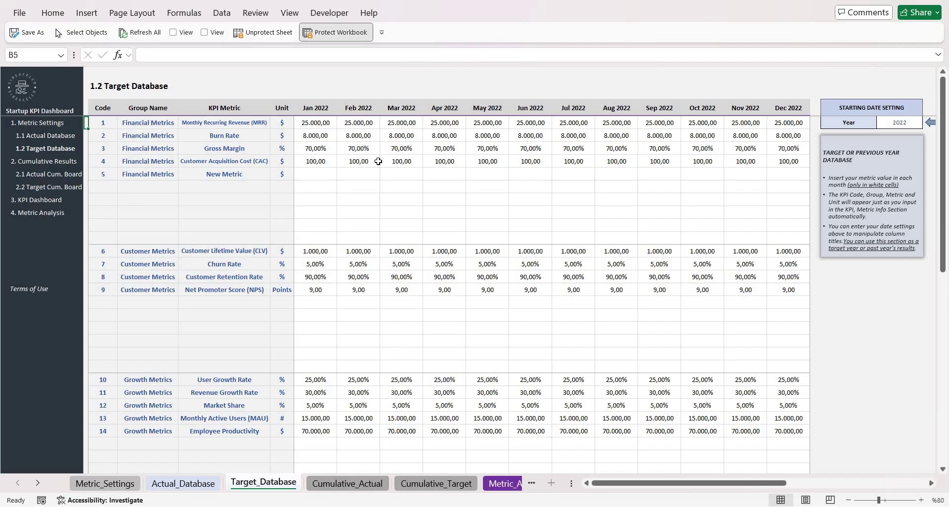
click(63, 137)
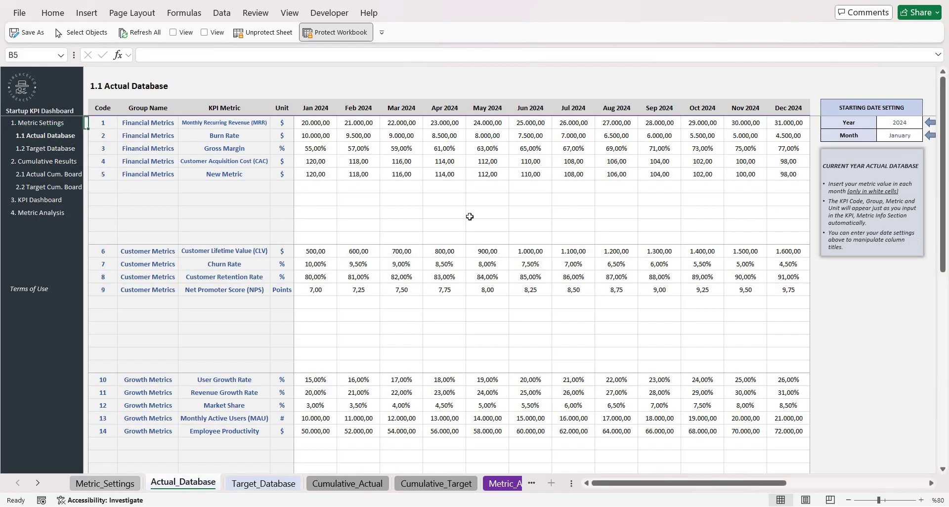
click(54, 148)
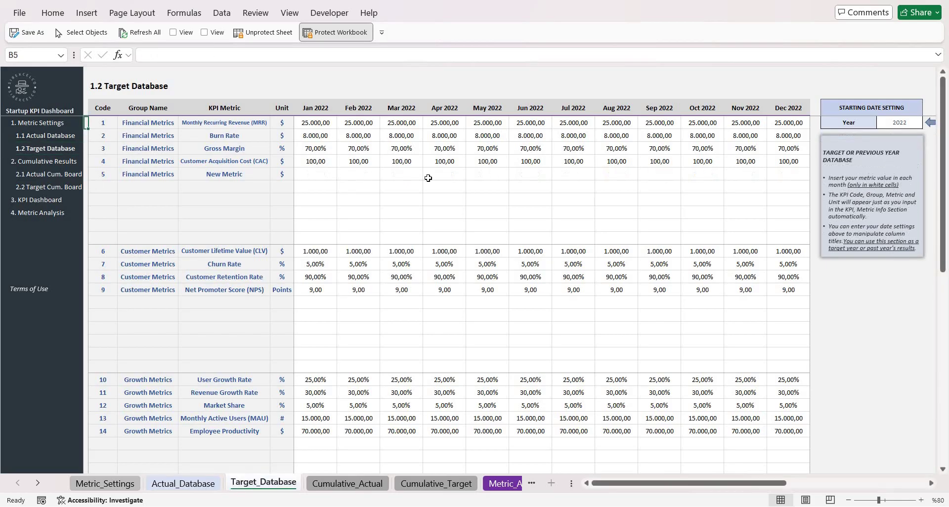
click(300, 175)
text(170)
key(ctrl+Return)
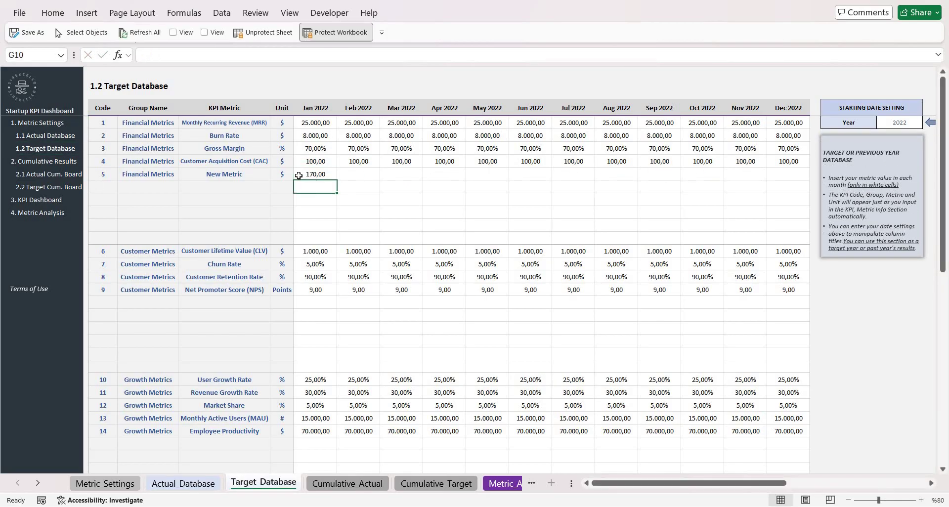
Step: Copy New Metric's January target across all months through December 2022 in the Target Database
key(ctrl+c)
drag(789, 174, 301, 176)
key(ctrl+alt+v)
key(v)
key(Return)
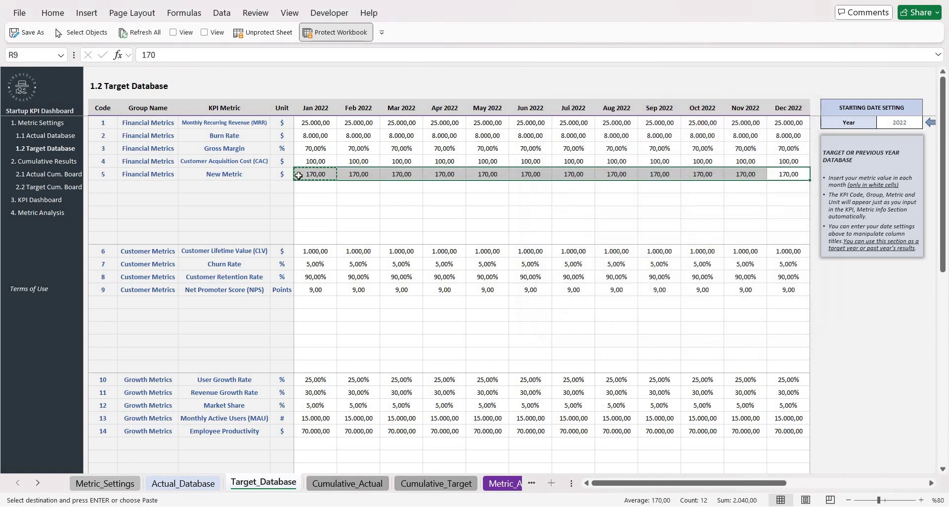
key(Escape)
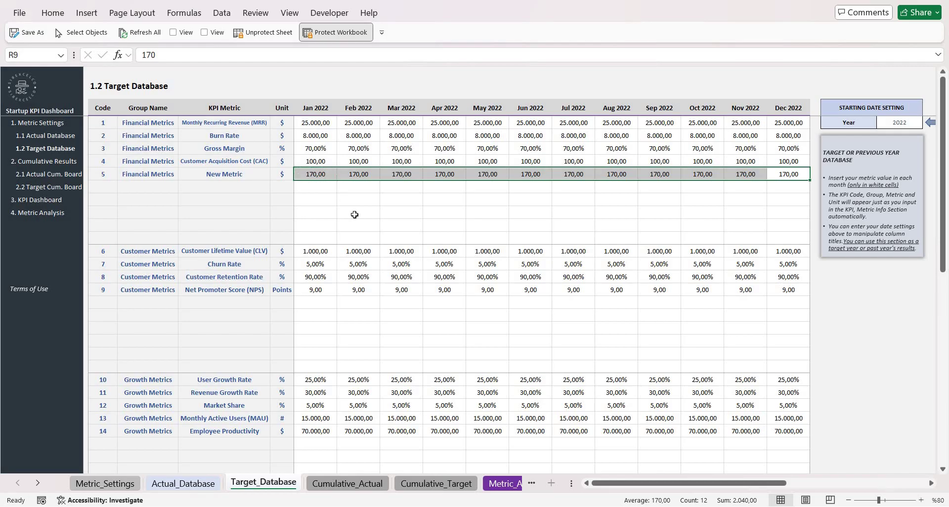
Step: Review the Monthly Recurring Revenue results on the Cumulative Actual Board and view the Cumulative Target Board
scroll(428, 363, down, 1)
scroll(428, 362, up, 1)
click(49, 176)
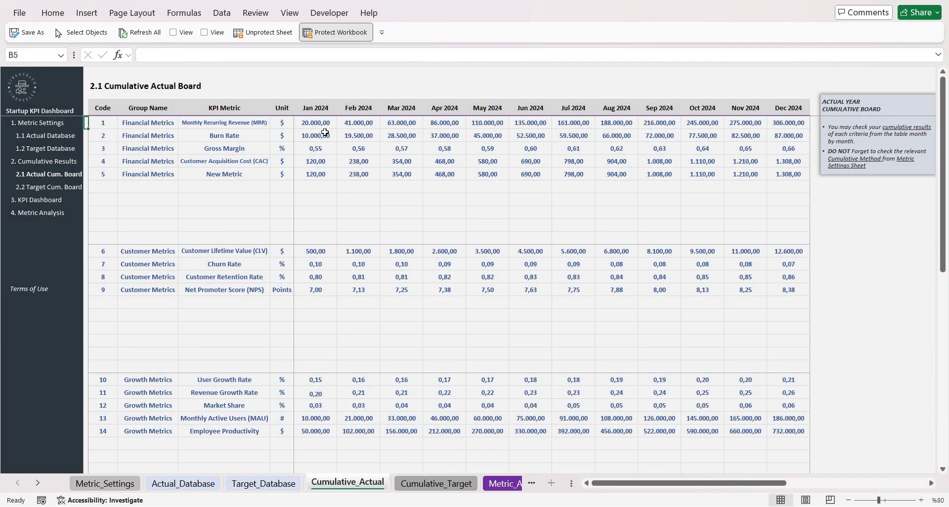
drag(324, 124, 745, 123)
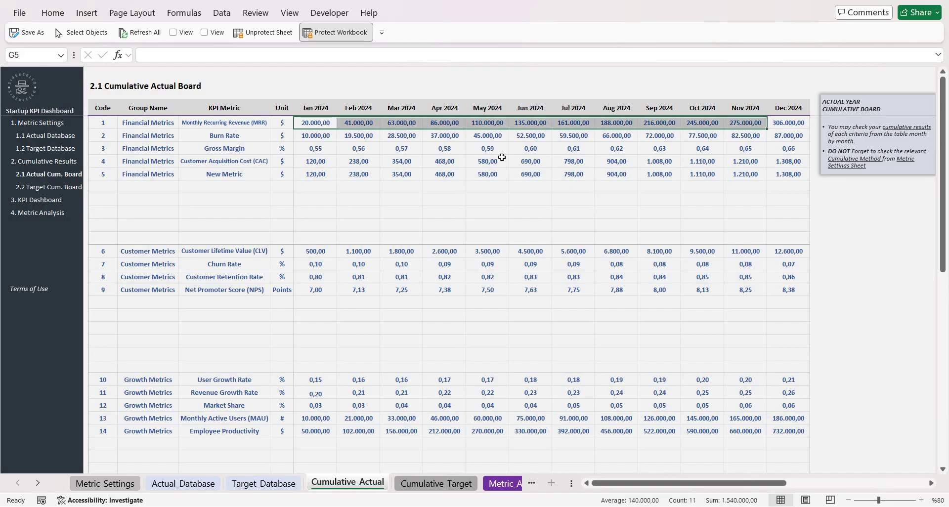
click(49, 187)
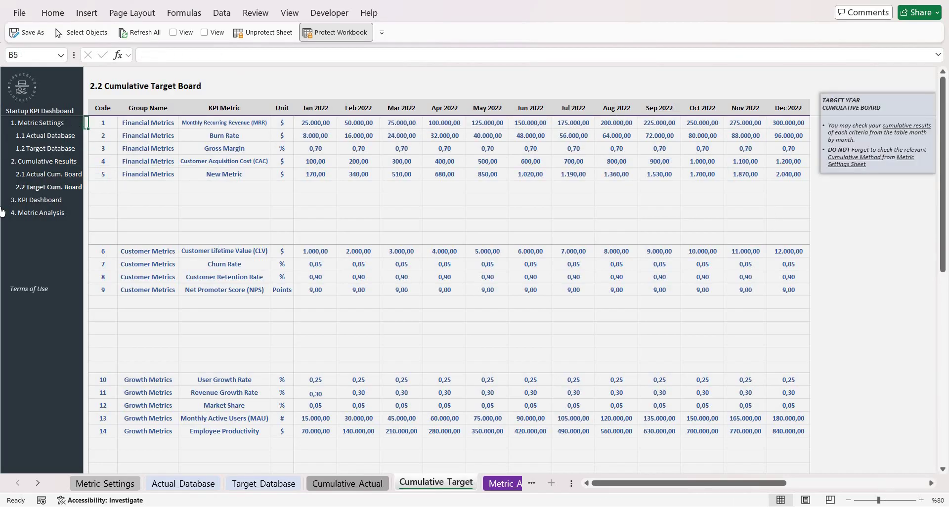
Step: Switch the KPI Dashboard's display month a few times, finishing on April
click(30, 200)
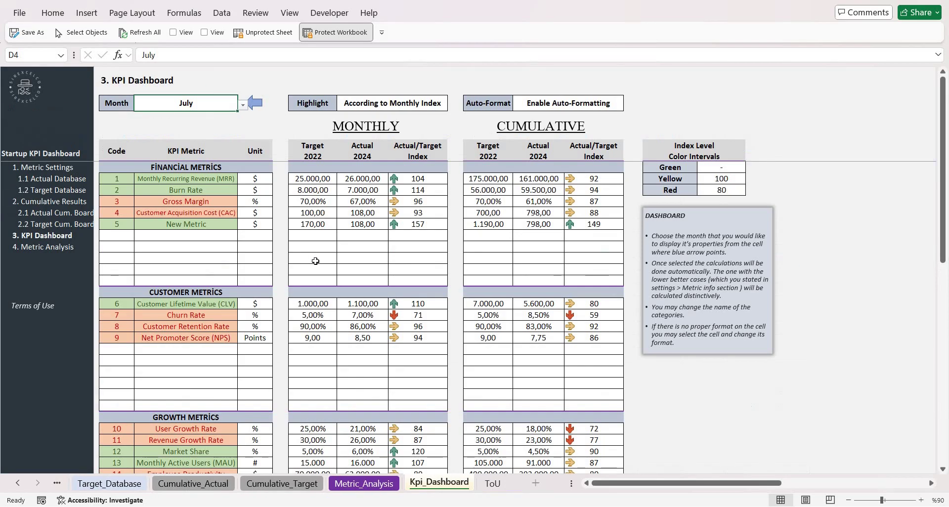
click(242, 105)
click(208, 117)
key(alt+Down)
click(208, 130)
key(alt+Down)
click(182, 148)
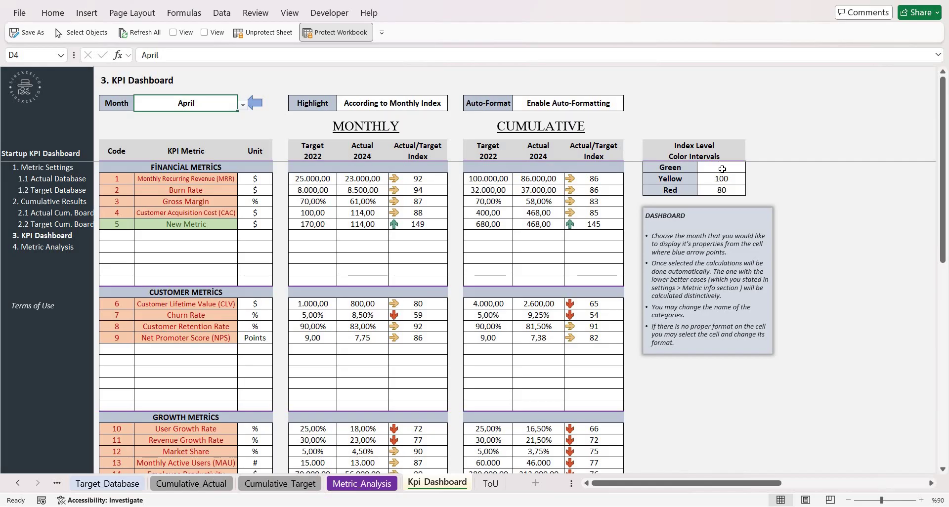
Step: Set the Red index level color interval on the KPI Dashboard to 50
drag(723, 169, 723, 191)
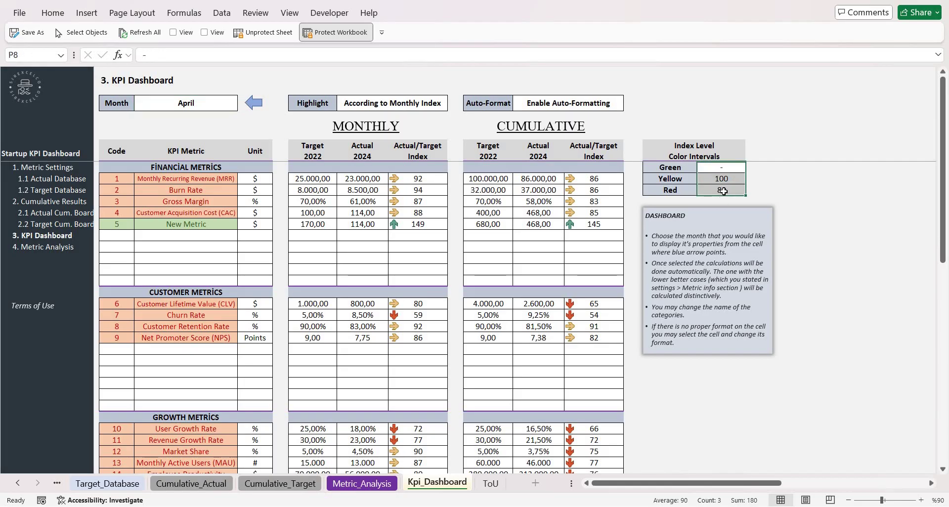
click(722, 191)
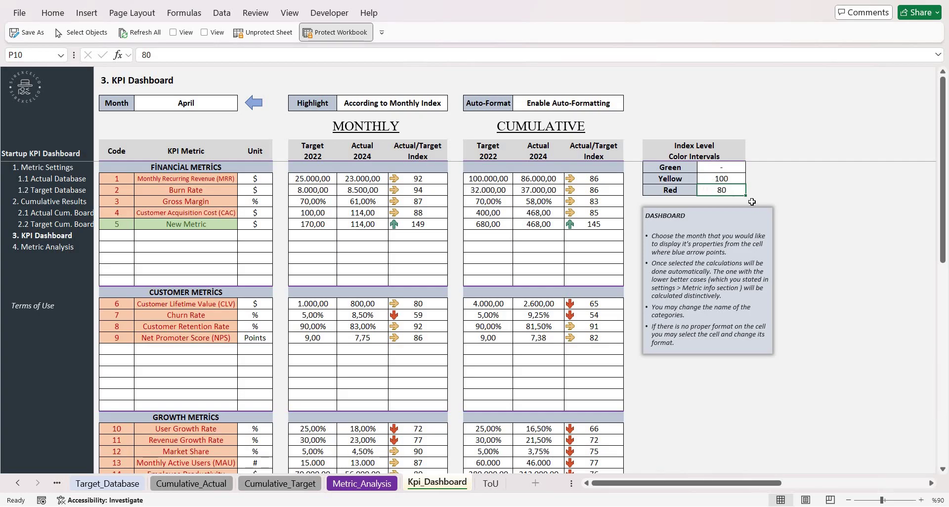
text(50)
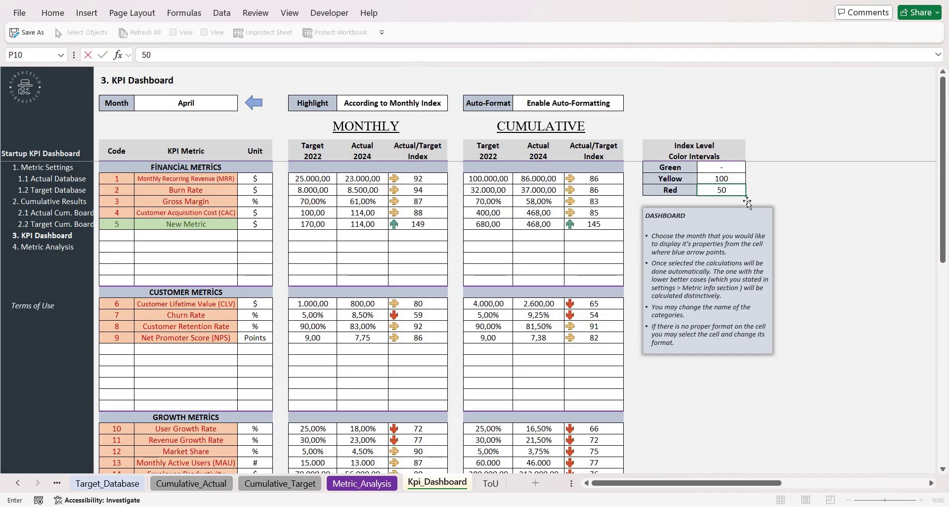
key(Return)
Step: Try 75 as the Yellow index level color interval and settle on 90
click(723, 178)
text(70)
key(Return)
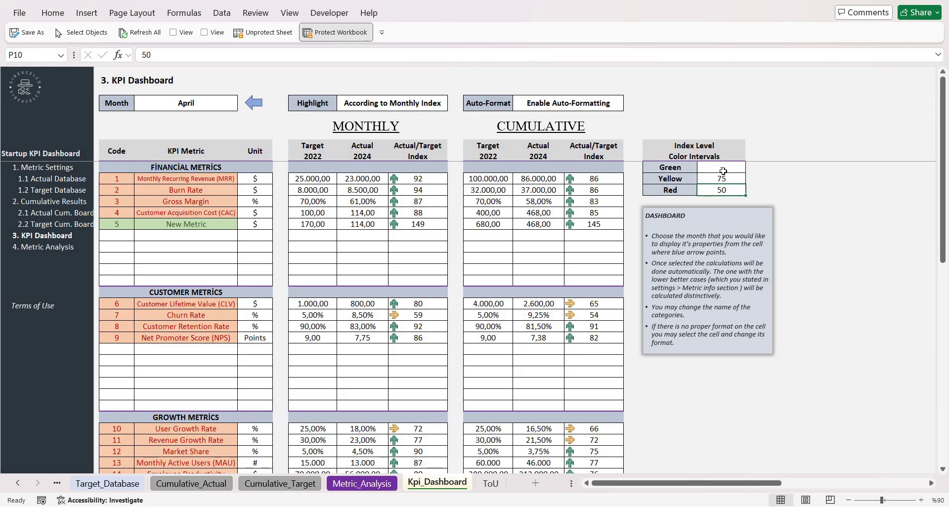
click(721, 181)
text(80)
key(Return)
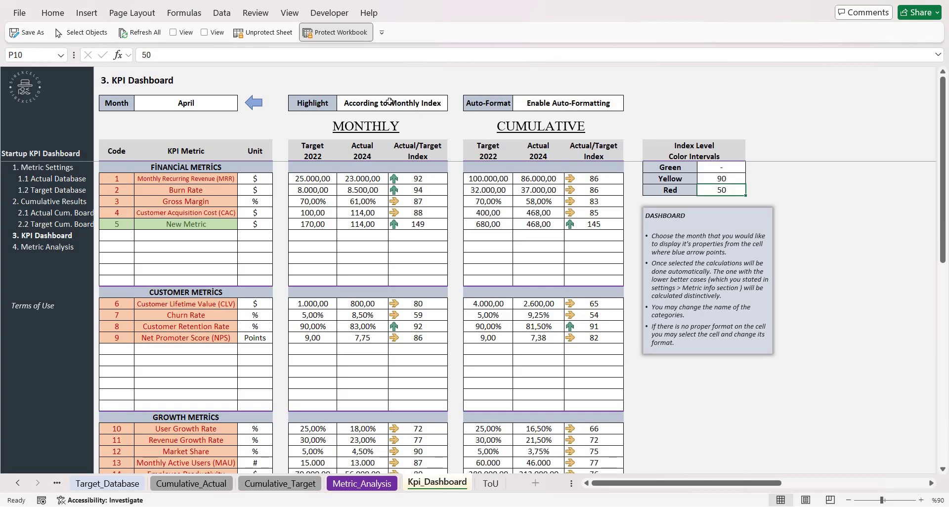
Step: Switch the dashboard's Highlight option to According to Cumulative Index and finally to According to Both
click(422, 101)
click(450, 106)
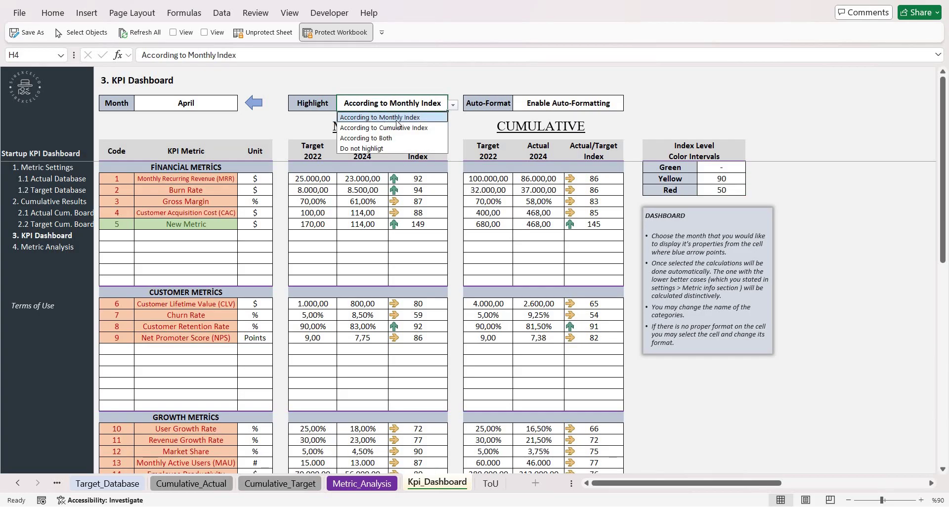
click(436, 128)
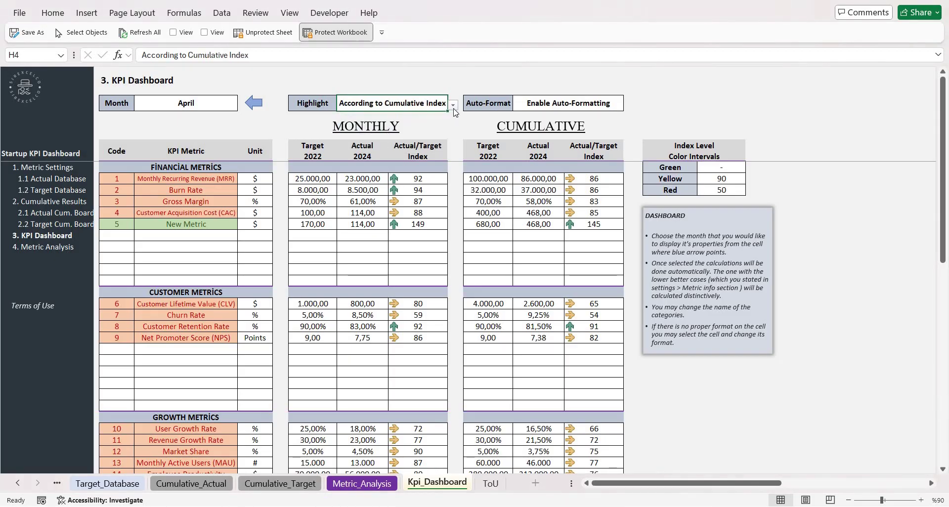
click(454, 112)
click(432, 140)
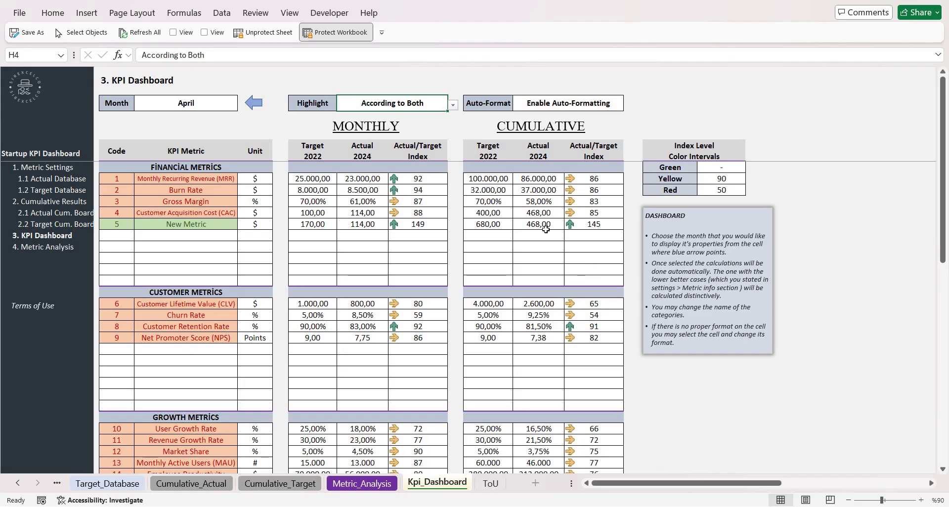
Step: Select Customer Acquisition Cost (CAC) and finally Churn Rate for the Metric Analysis charts, and return to Metric Settings
click(54, 247)
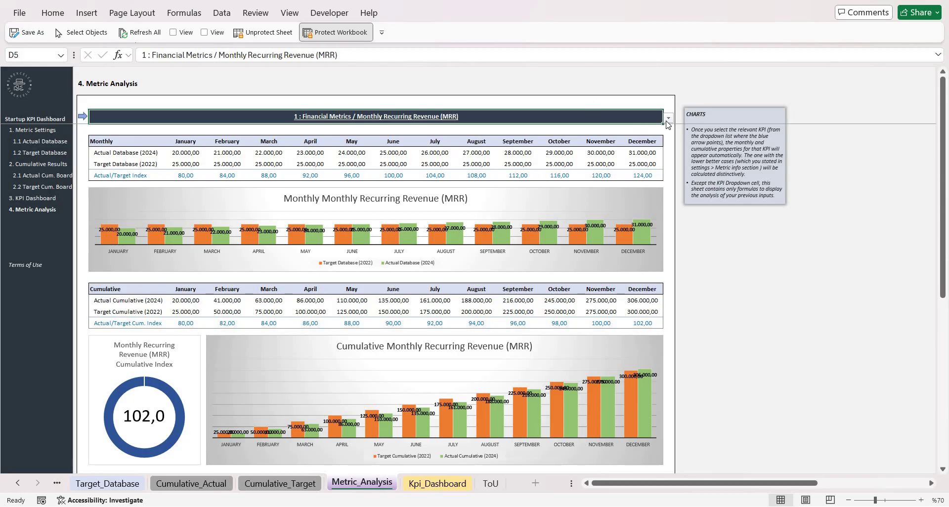
key(alt+Down)
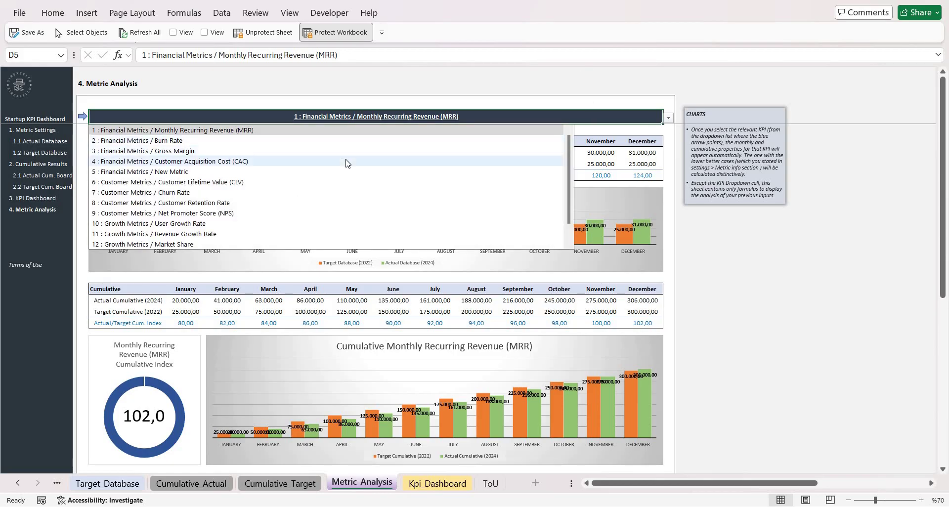
click(346, 159)
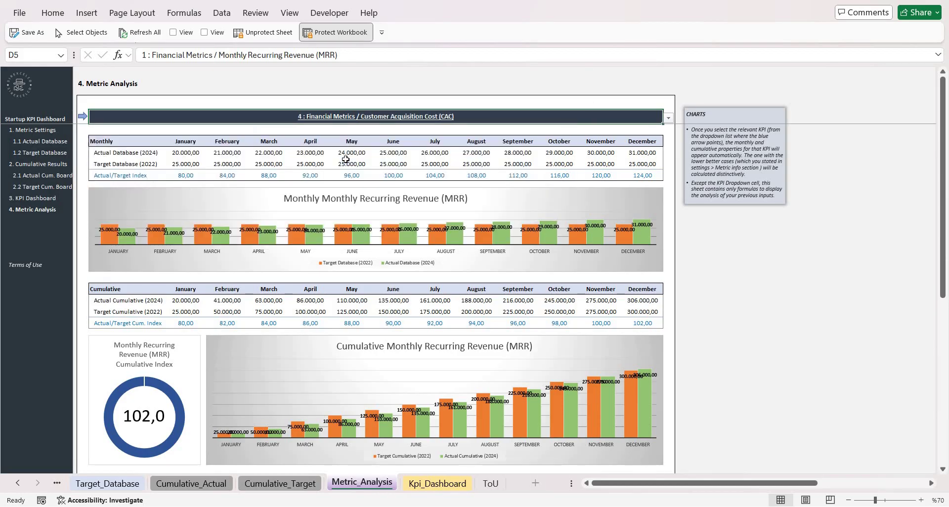
click(668, 118)
click(456, 195)
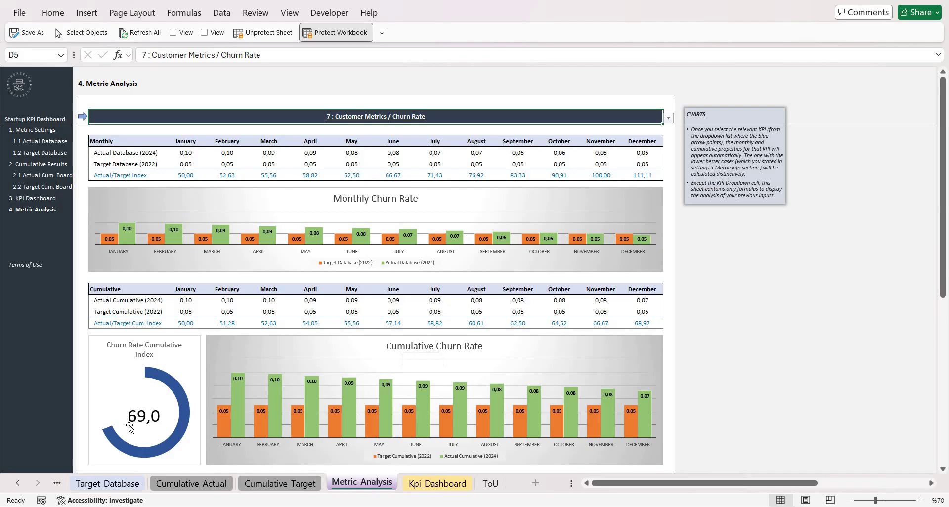
mouse_move(158, 454)
click(48, 131)
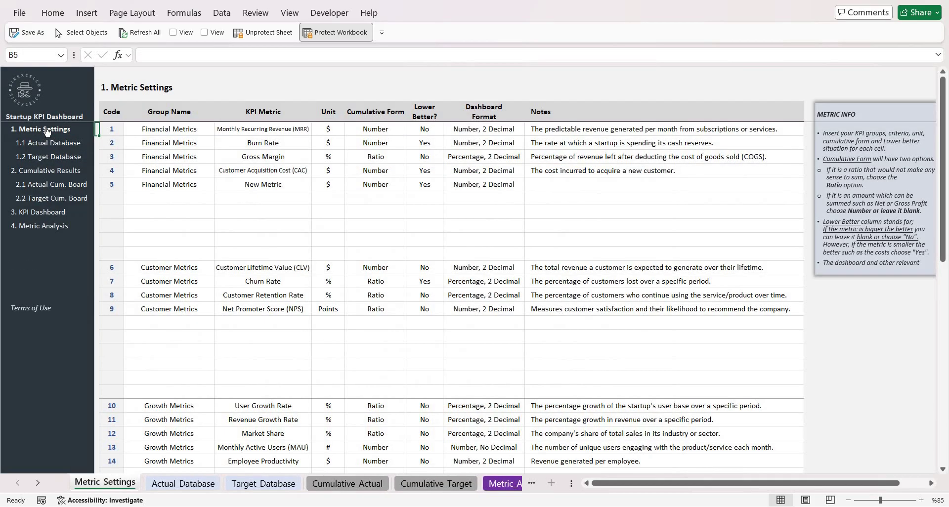